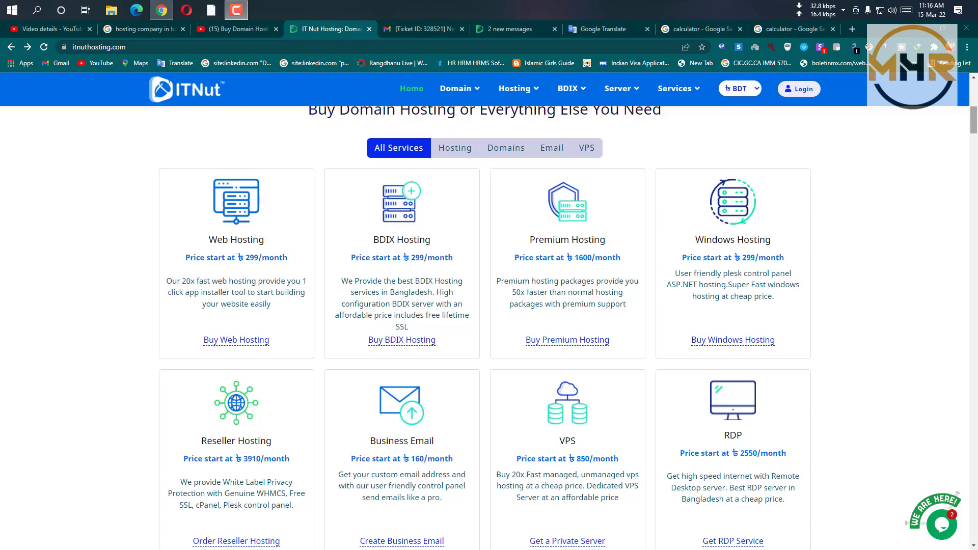
Search for the availability of the domain name mhrroni from the hosting site's home page.
drag(975, 114, 970, 75)
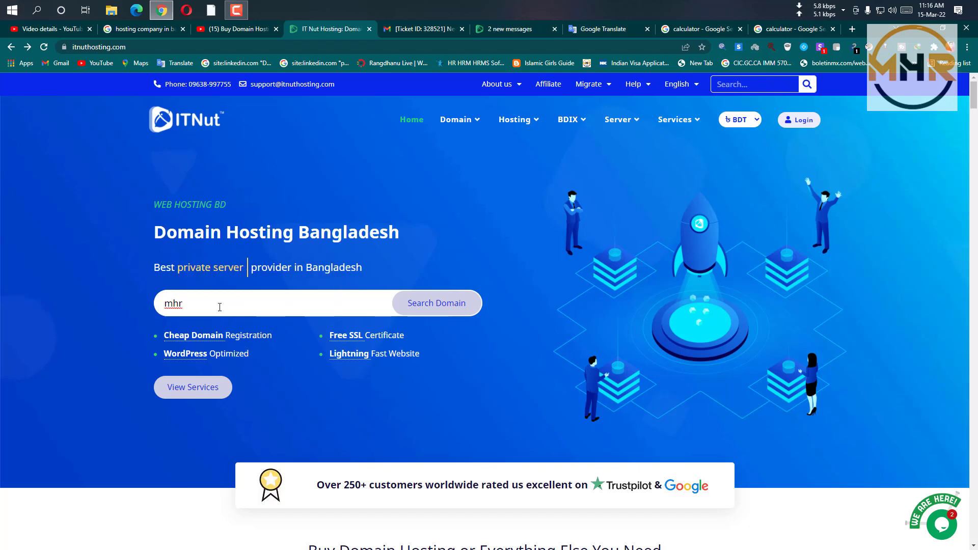
text(ro)
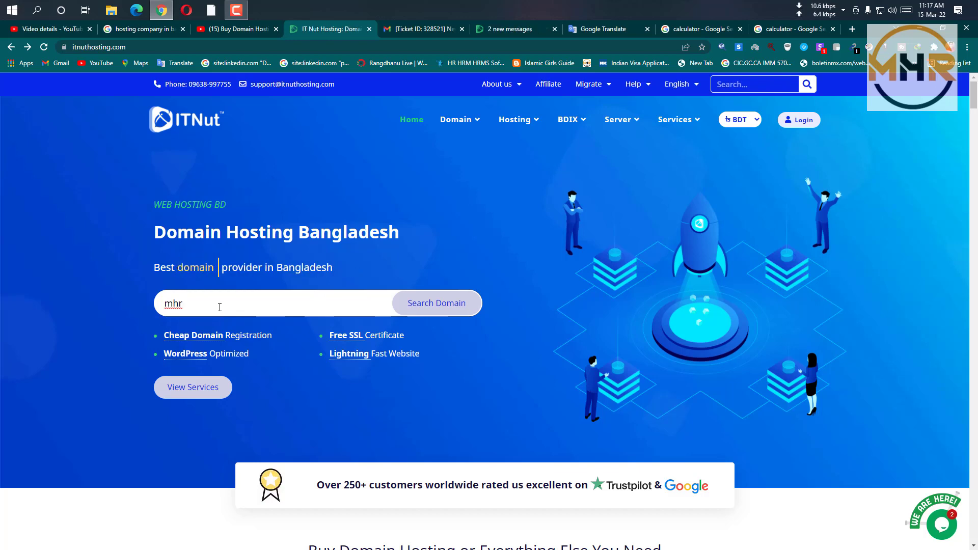
text(n)
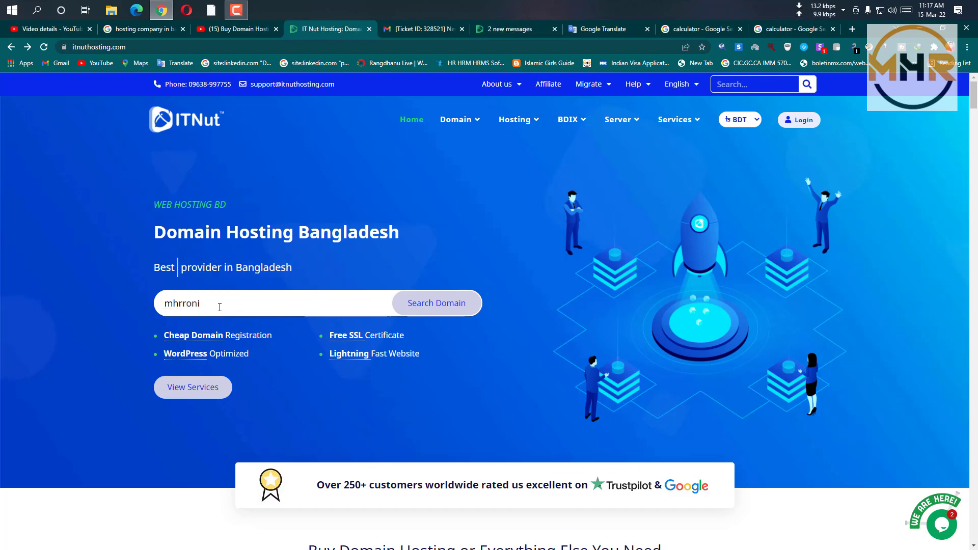
text(i)
click(410, 307)
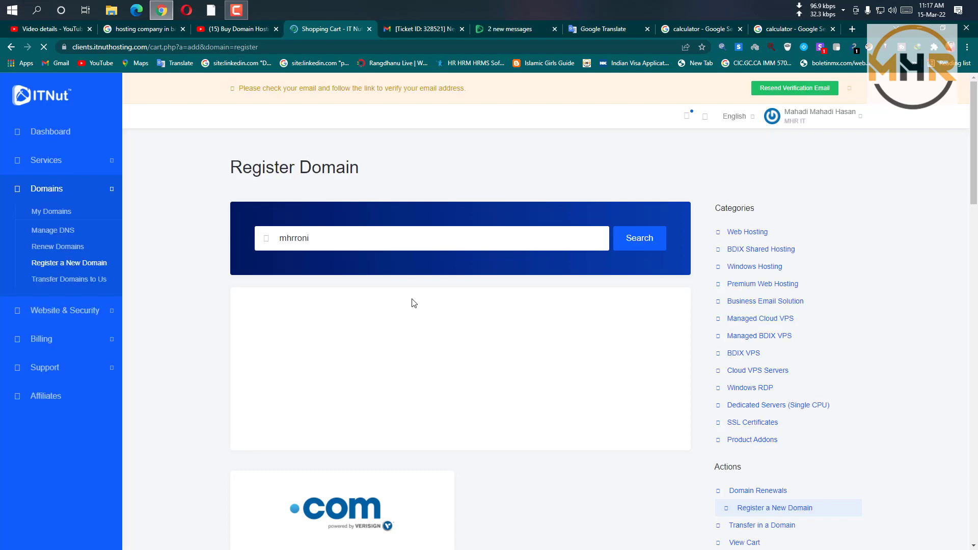
scroll(415, 295, down, 2)
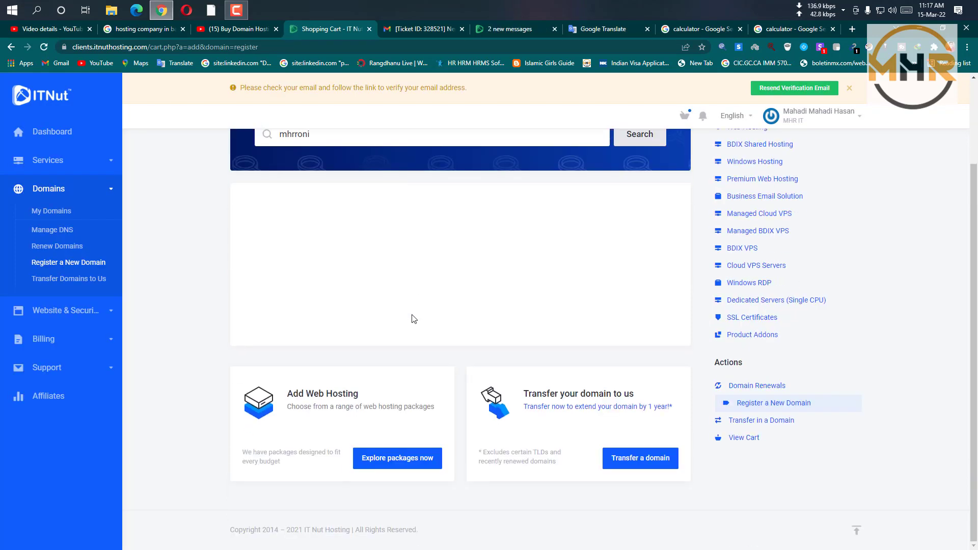
scroll(413, 319, up, 2)
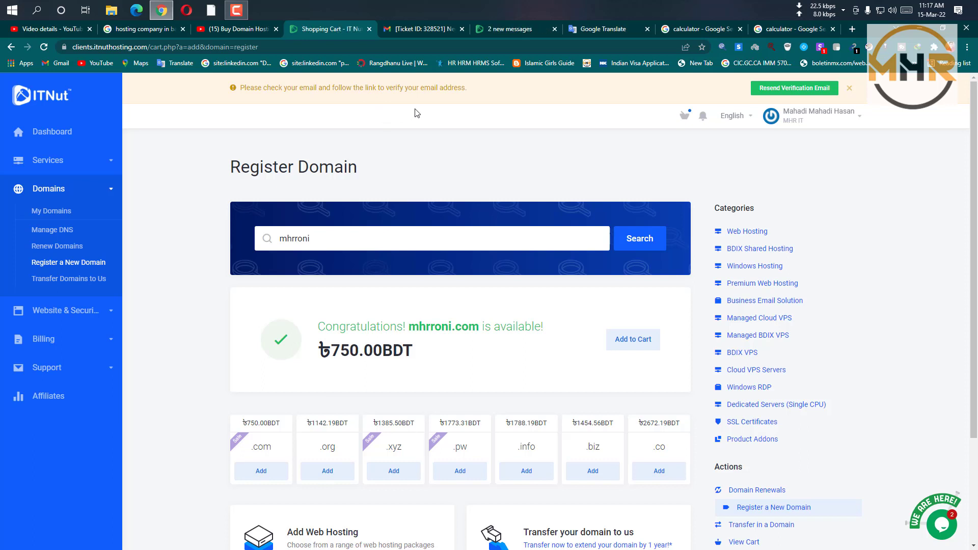
Return to the hosting site's home page, open the Web Hosting plans and examine their yearly prices and features.
click(63, 134)
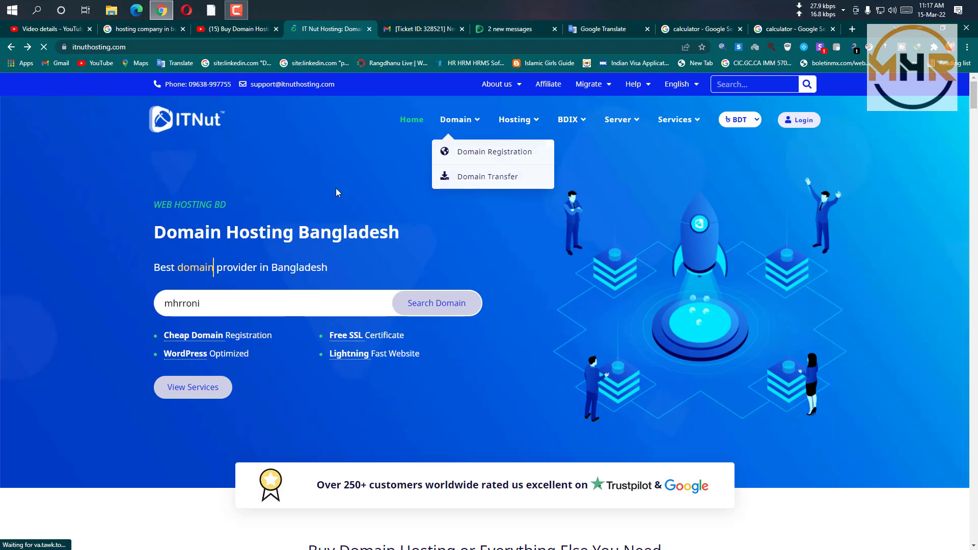
scroll(336, 188, down, 1)
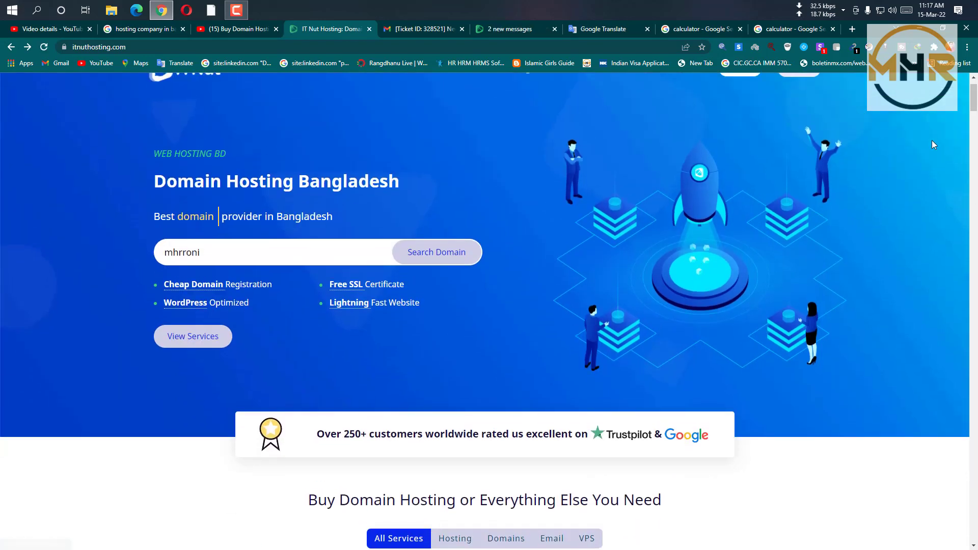
scroll(566, 135, up, 1)
mouse_move(514, 122)
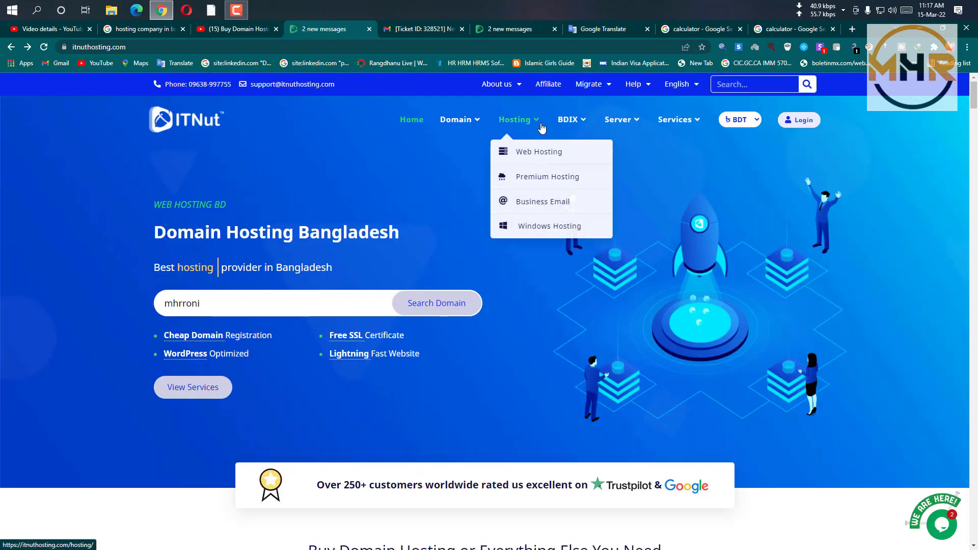
click(536, 155)
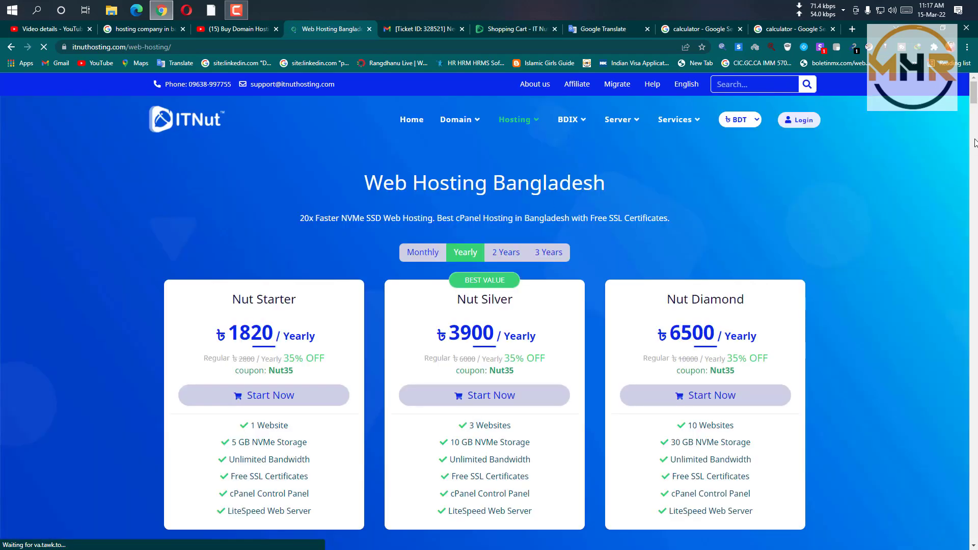
drag(974, 100, 974, 107)
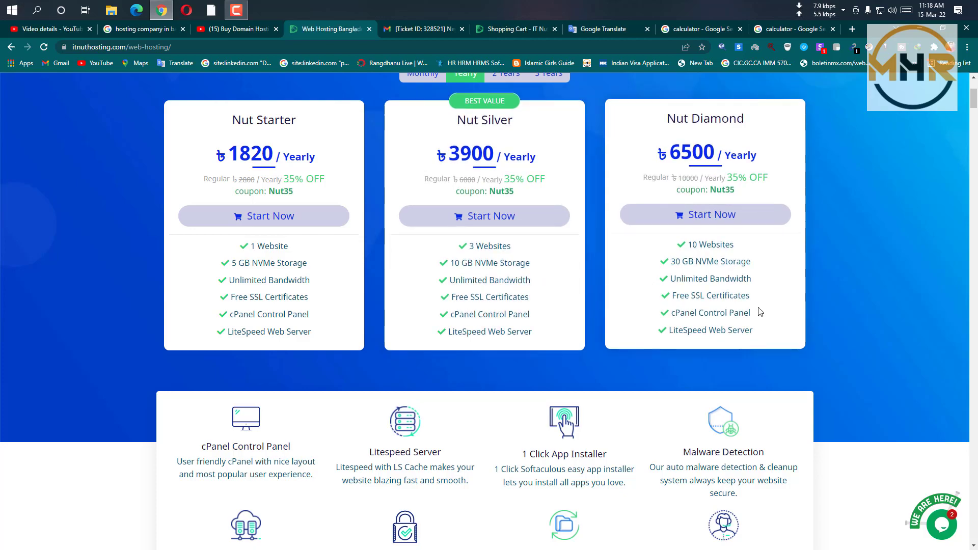
Compare the technical specifications of the Nut Starter, Nut Silver and Nut Diamond hosting plans.
click(973, 130)
mouse_move(973, 130)
mouse_down()
mouse_move(972, 156)
mouse_move(973, 119)
mouse_up()
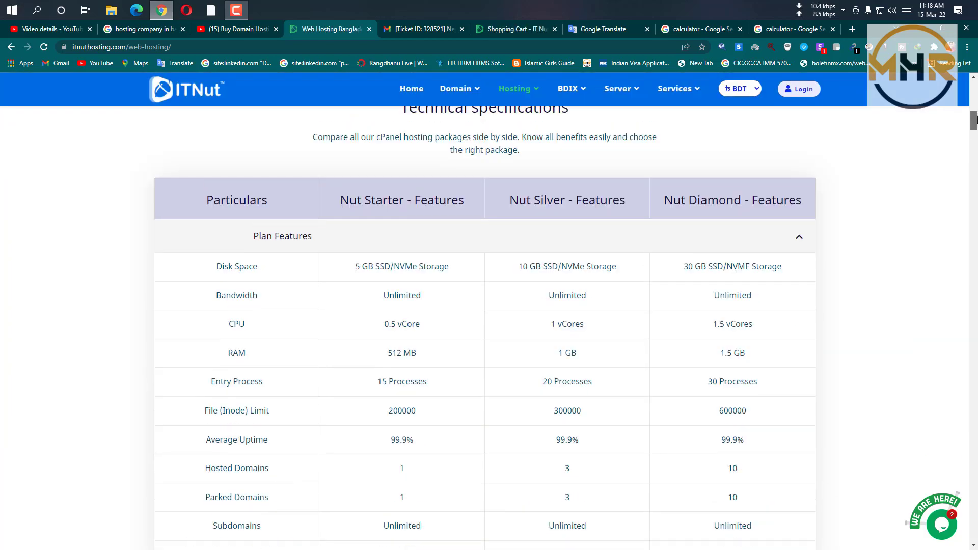
scroll(974, 119, down, 1)
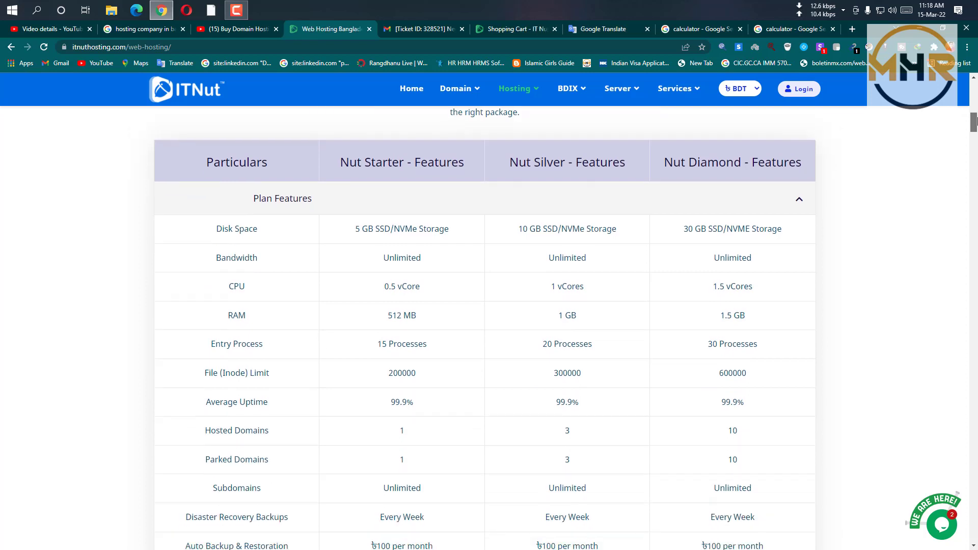
scroll(974, 119, down, 2)
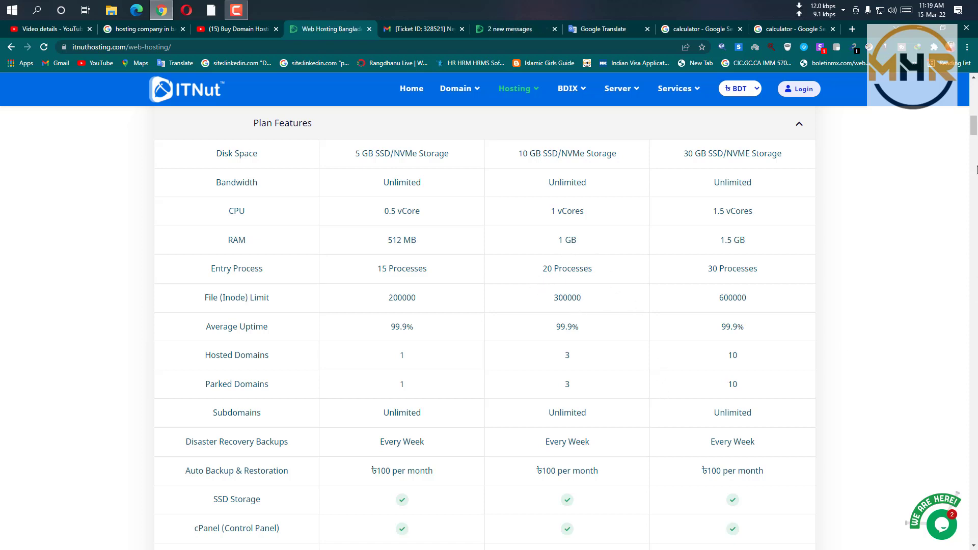
drag(974, 134, 962, 44)
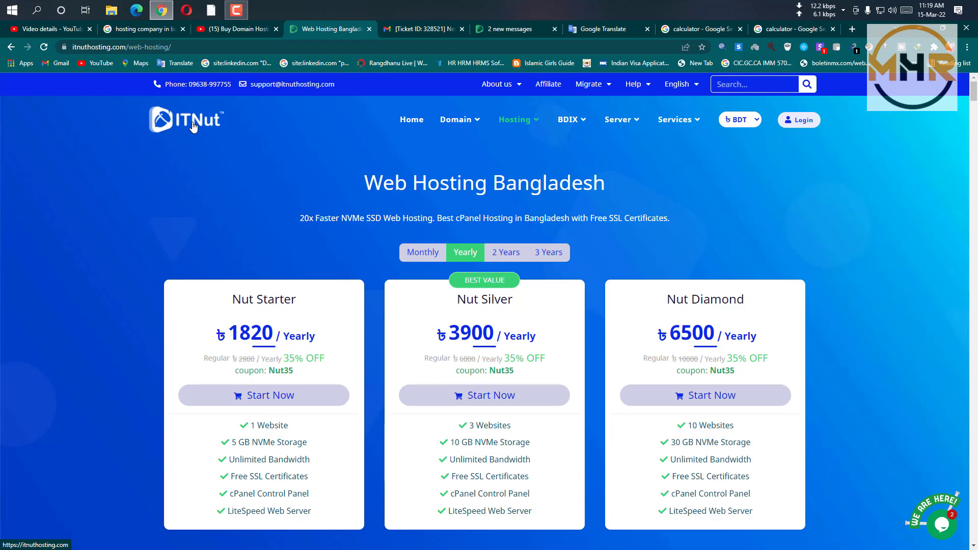
Open the BDIX Hosting plans and examine their yearly prices and included features.
mouse_move(567, 120)
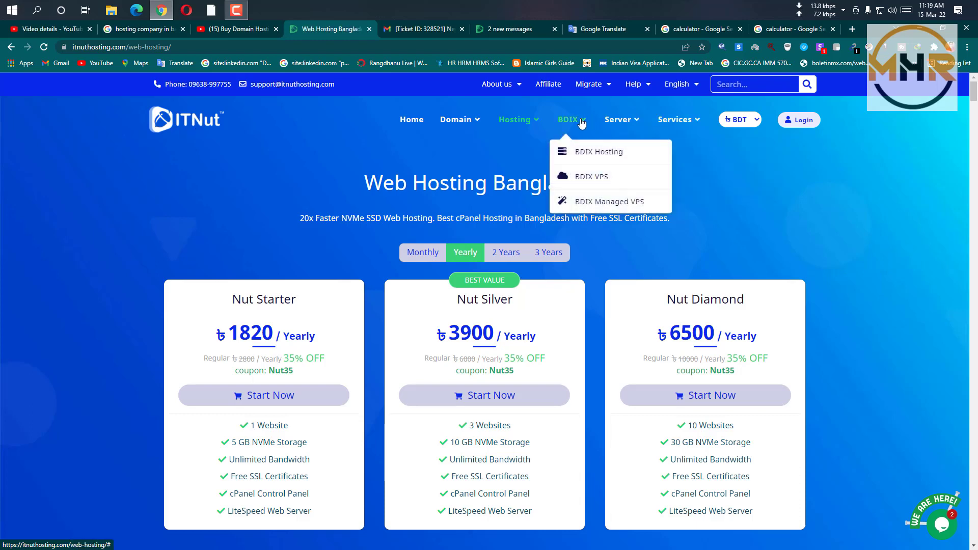
click(587, 152)
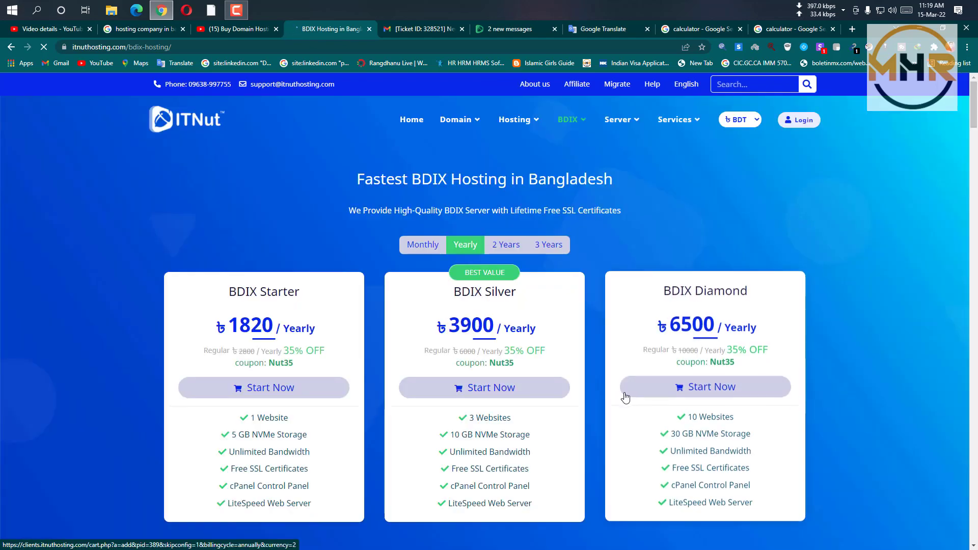
scroll(581, 444, down, 2)
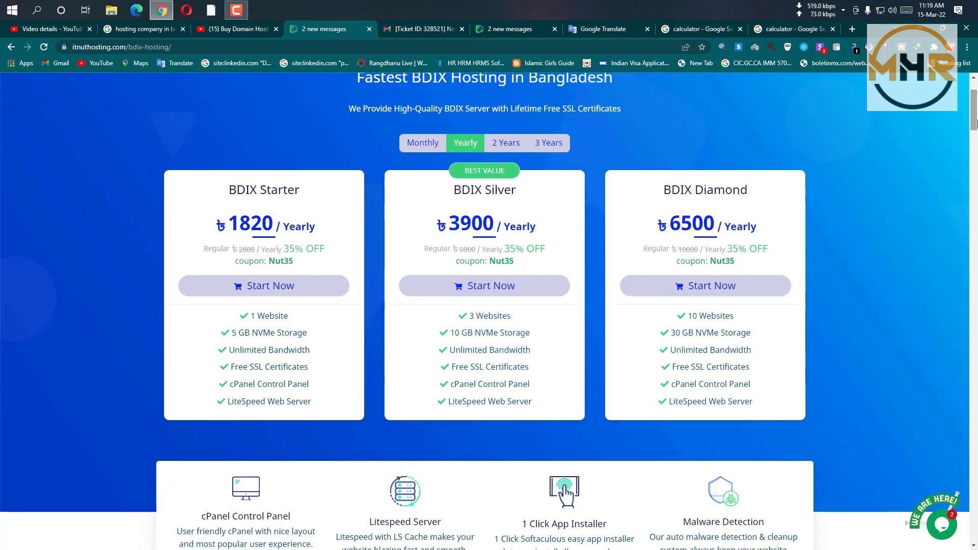
scroll(977, 122, down, 2)
scroll(976, 122, down, 1)
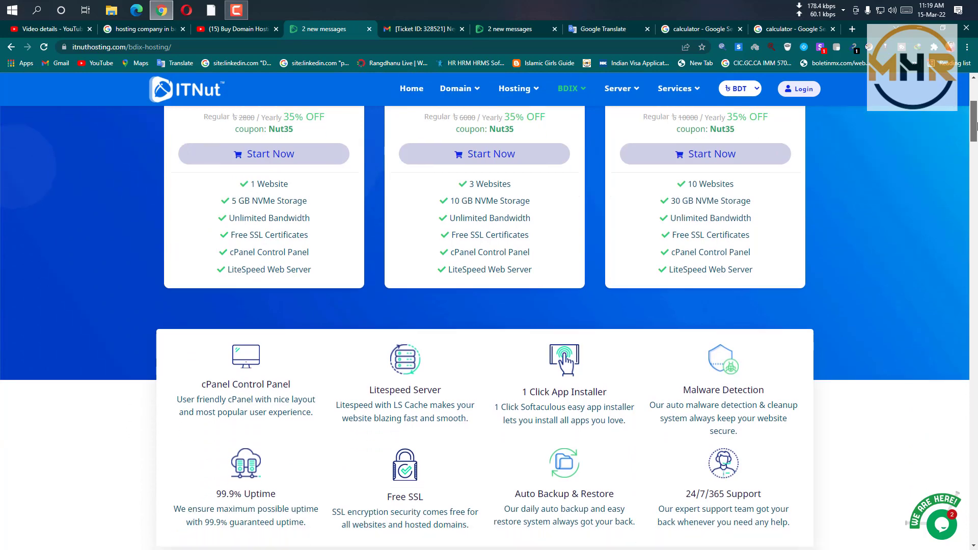
scroll(976, 125, down, 1)
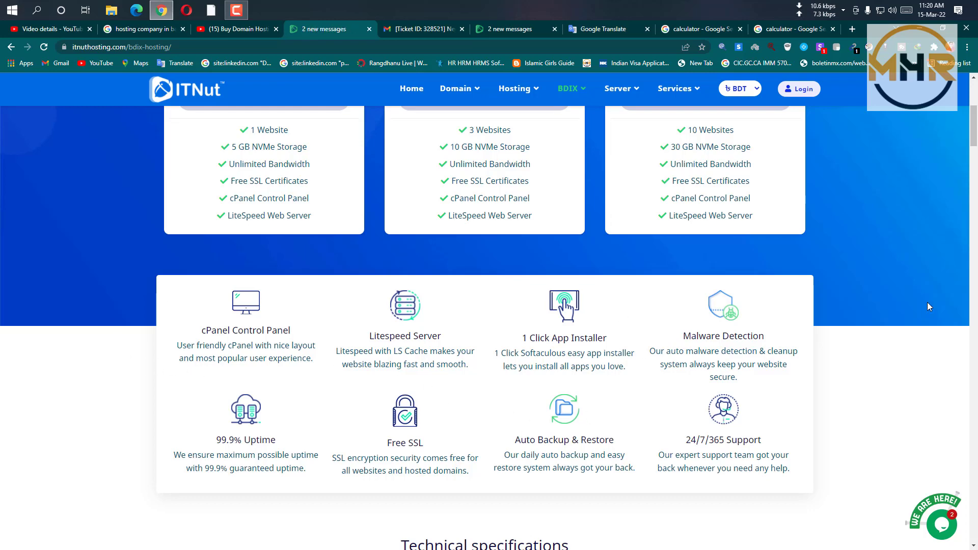
drag(974, 131, 789, 125)
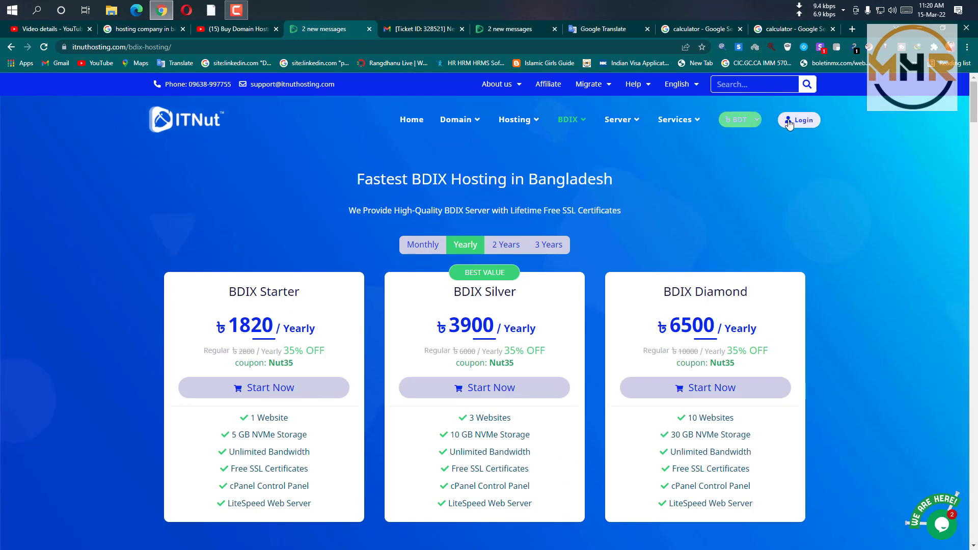
Open the client registration form and fill in the personal and billing details from the browser's saved profile.
click(788, 124)
scroll(511, 268, down, 1)
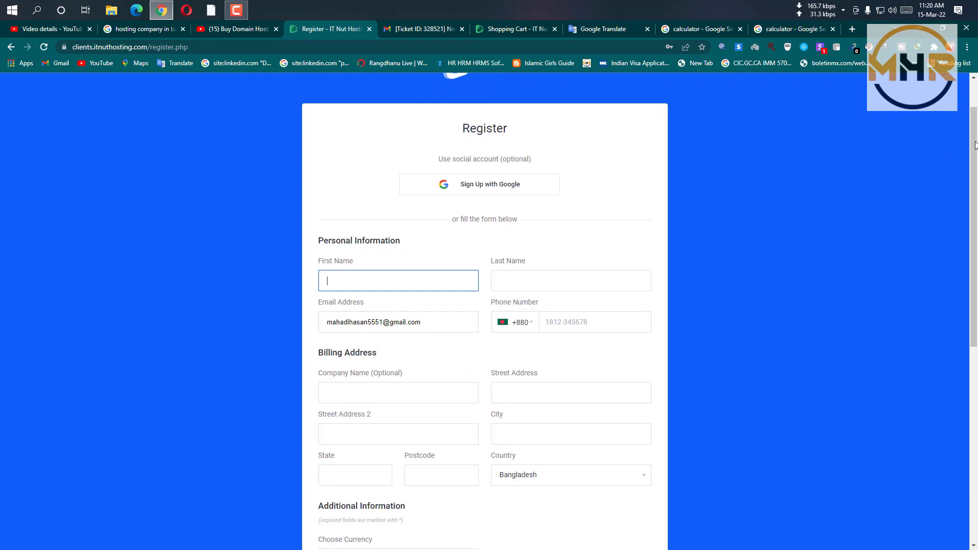
scroll(974, 160, down, 1)
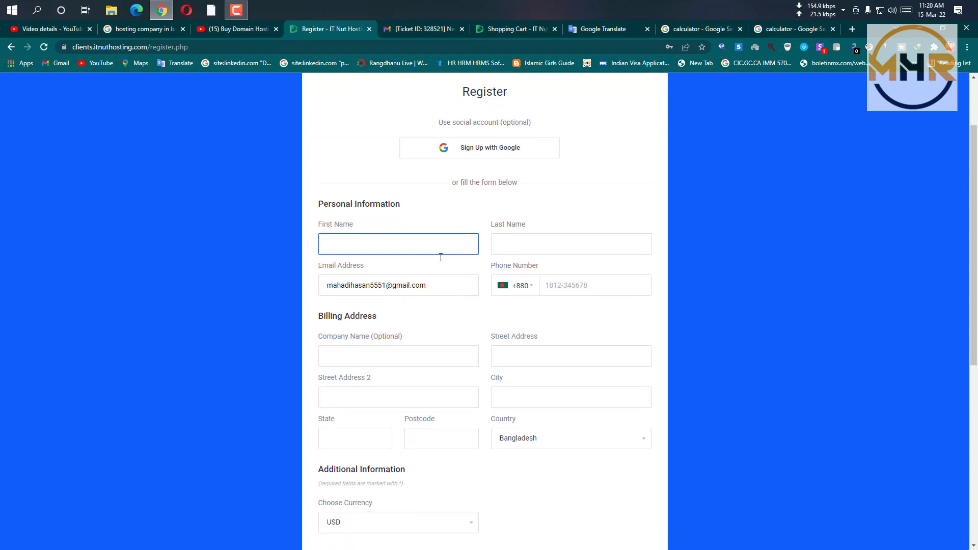
click(389, 243)
click(426, 268)
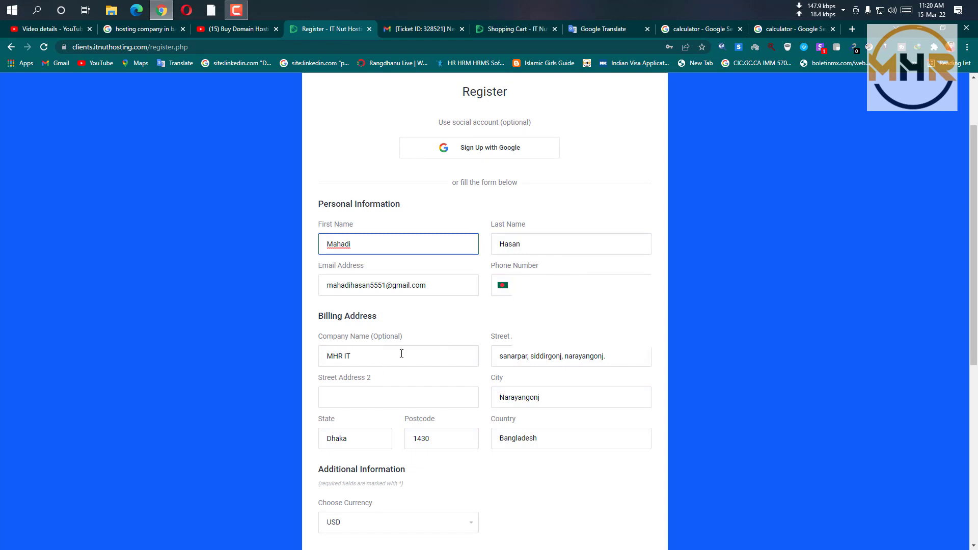
scroll(401, 353, up, 1)
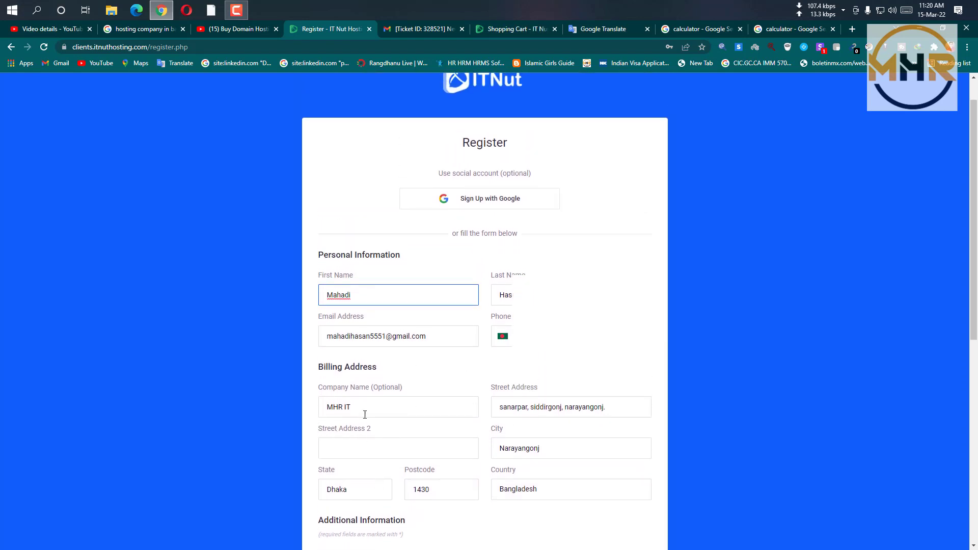
drag(973, 218, 973, 304)
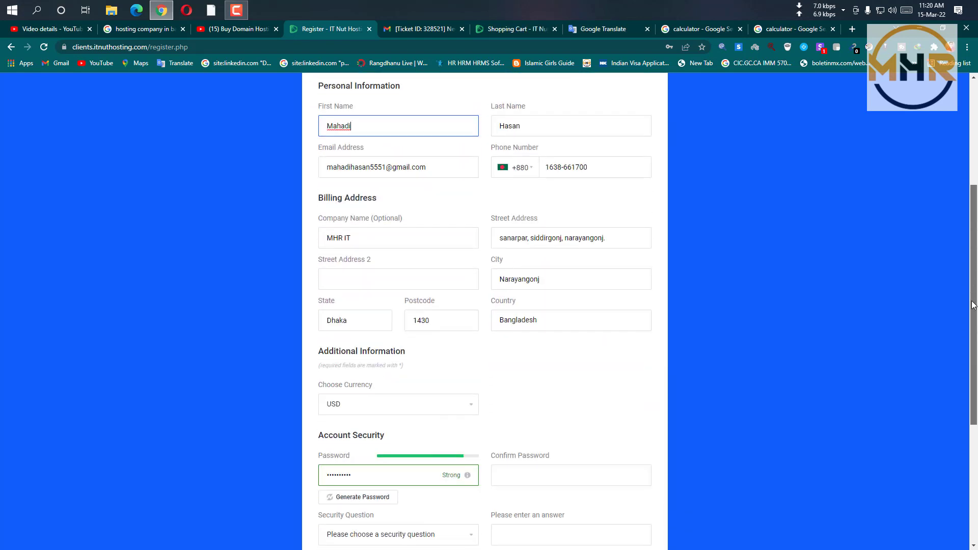
Choose BDT as the account currency, view the available security questions, and accept the Terms of Service.
scroll(966, 339, down, 3)
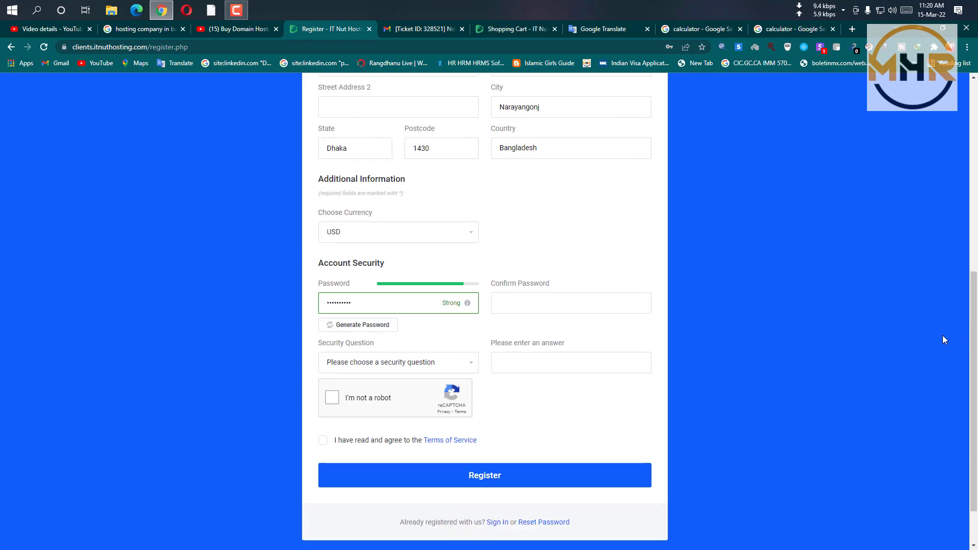
click(428, 235)
click(419, 256)
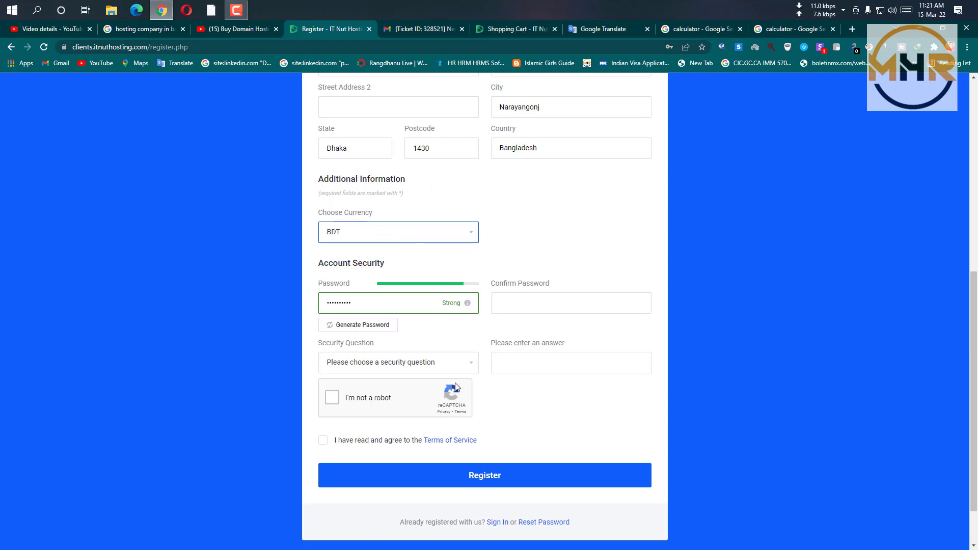
click(406, 365)
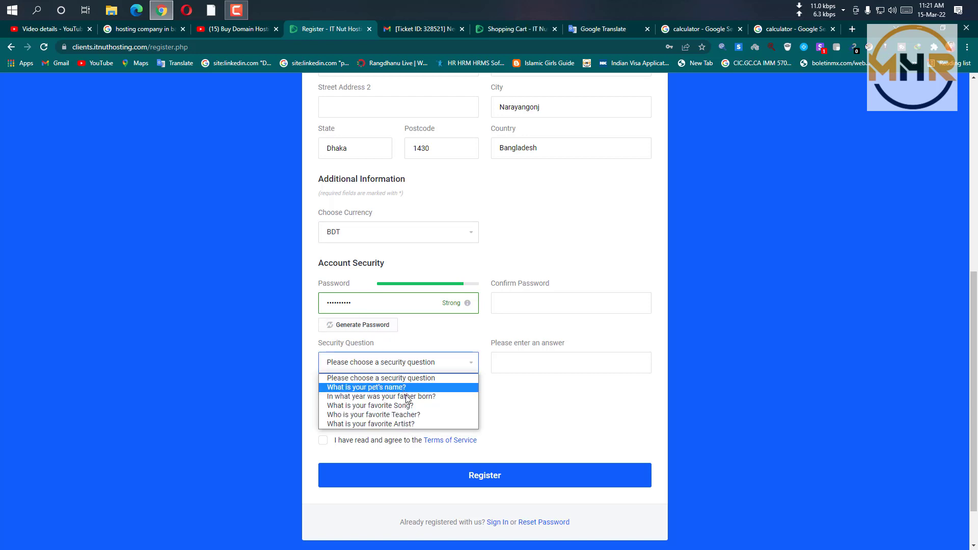
click(457, 340)
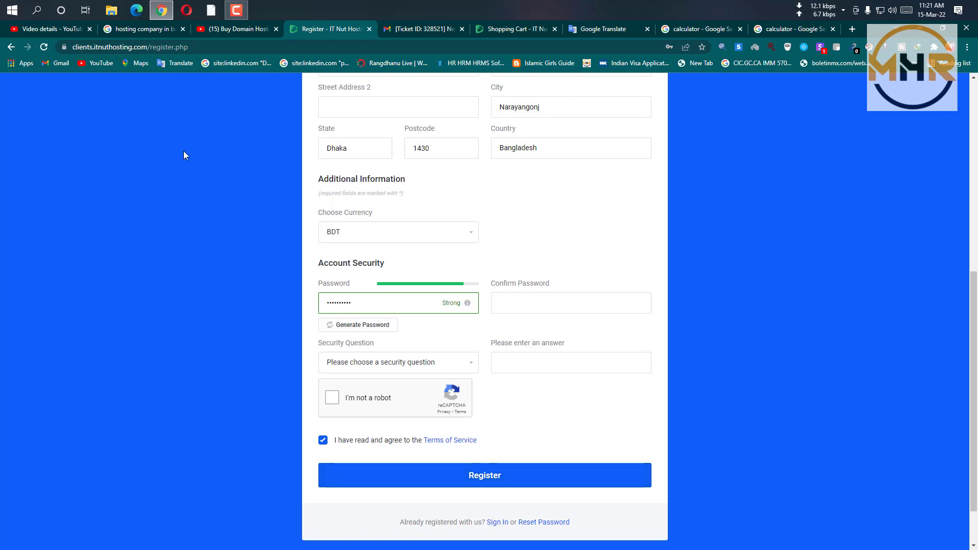
Open the client area and examine its dashboard and the available domain management options.
scroll(701, 280, down, 1)
scroll(702, 280, up, 3)
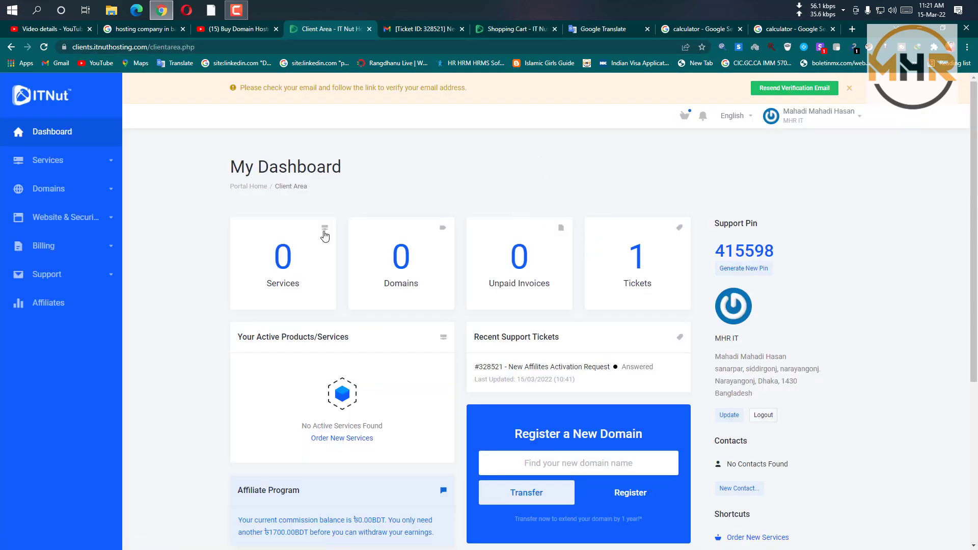
scroll(324, 235, down, 6)
scroll(235, 297, up, 6)
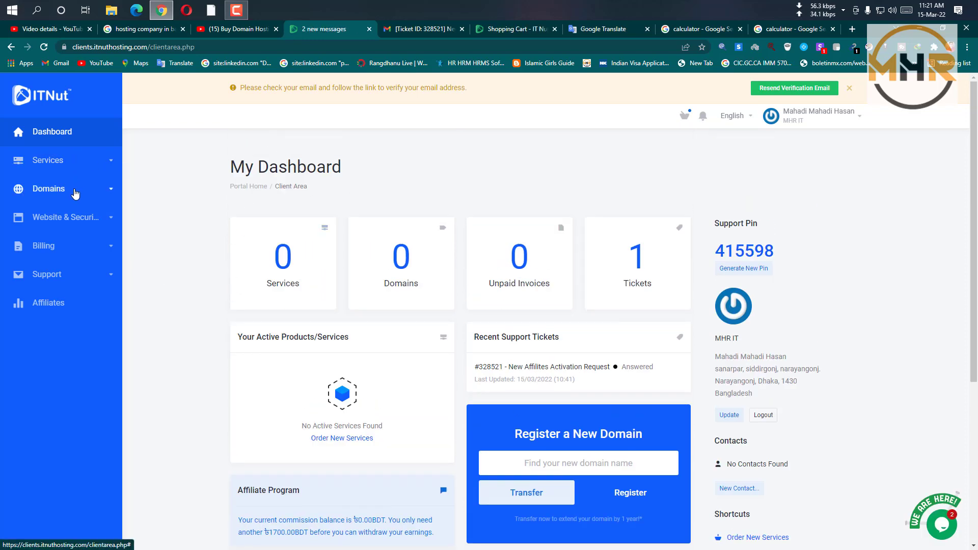
click(99, 195)
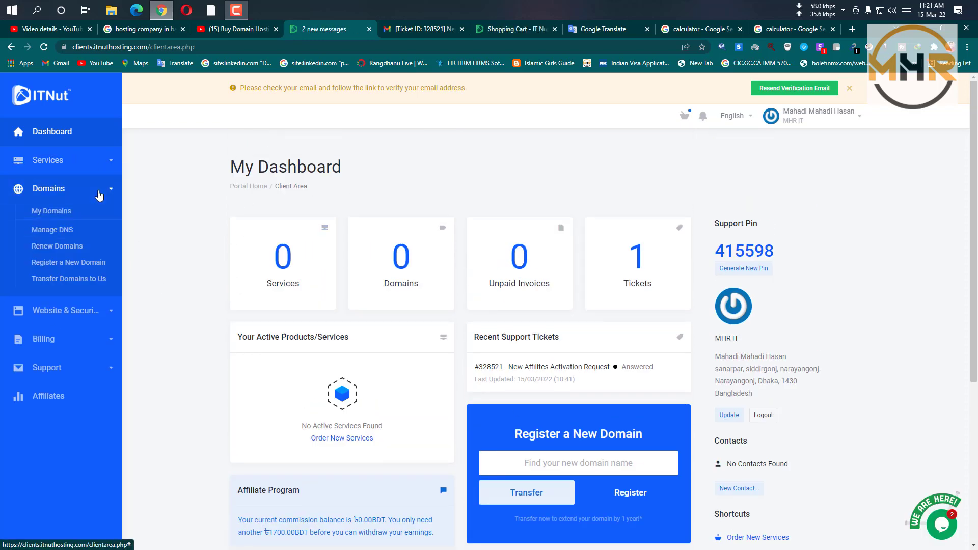
click(99, 195)
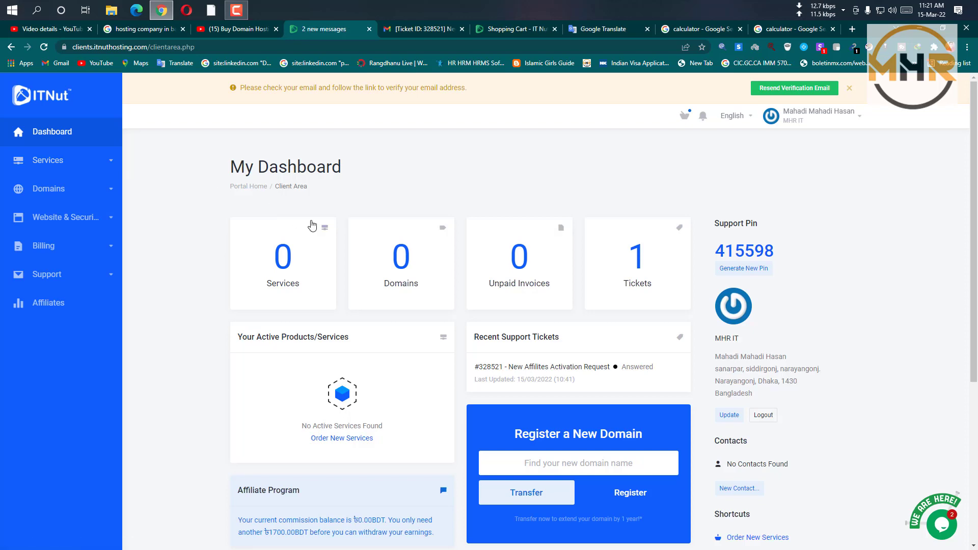
scroll(206, 261, down, 1)
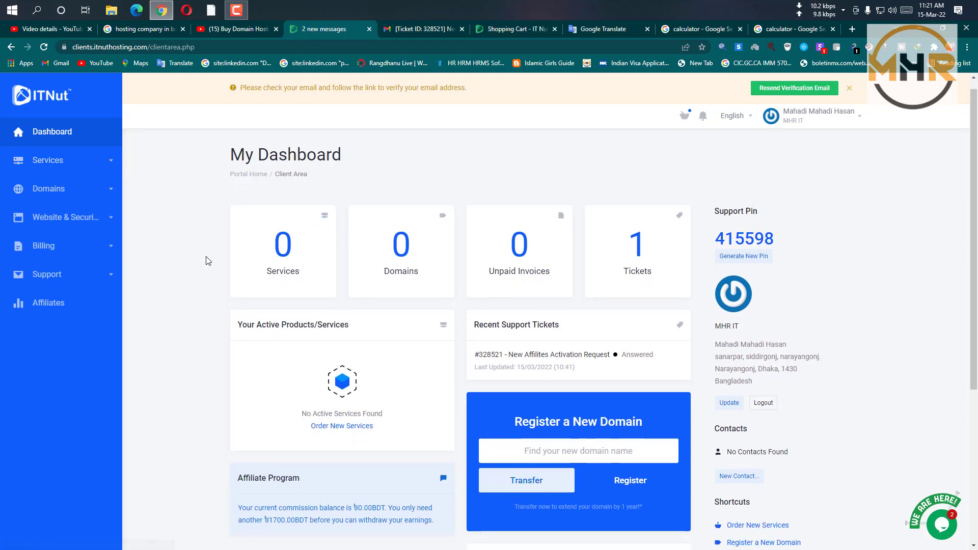
Examine the client dashboard's affiliate, ticket and news sections and list the available Support options.
scroll(206, 261, down, 3)
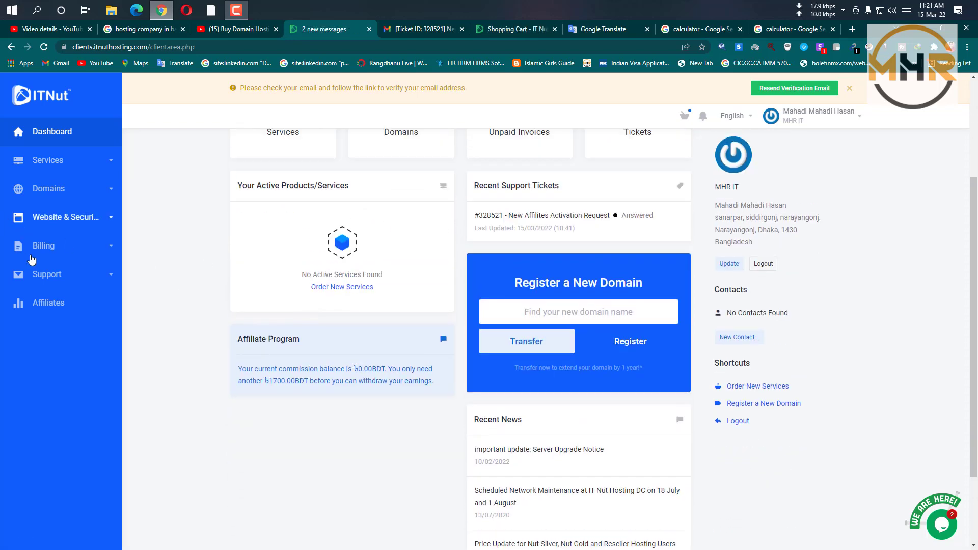
scroll(36, 265, down, 1)
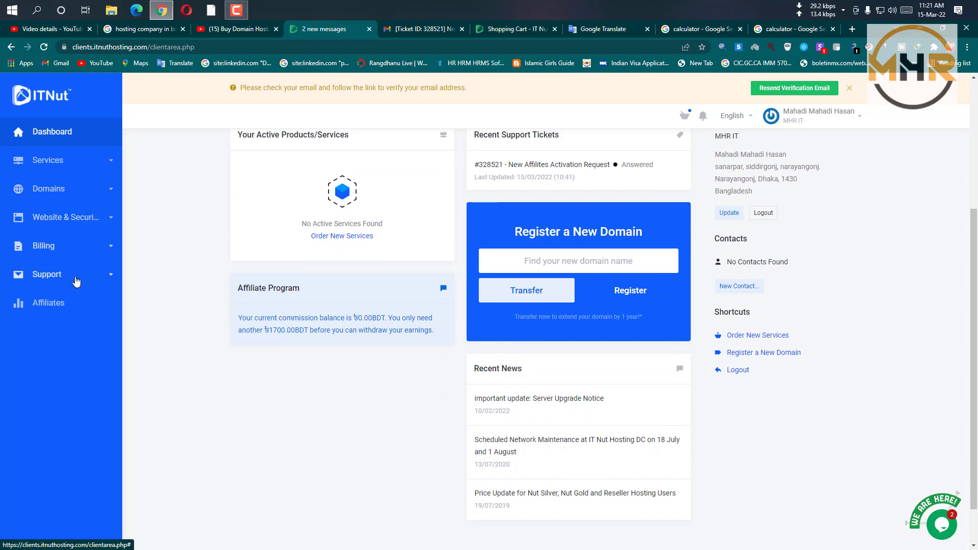
click(75, 280)
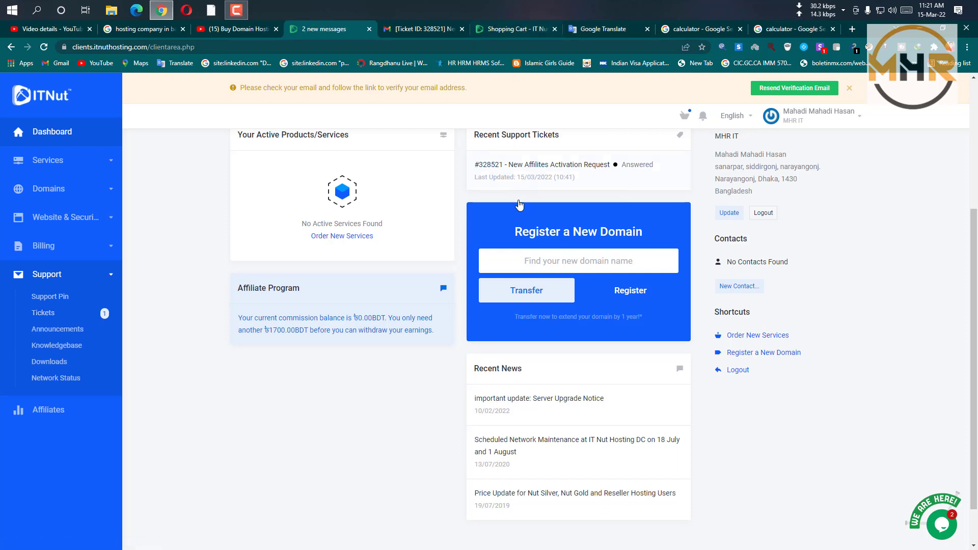
Open the shopping cart's checkout page and review the Nut Silver hosting and domain registration order, briefly checking the Google calculator.
click(514, 29)
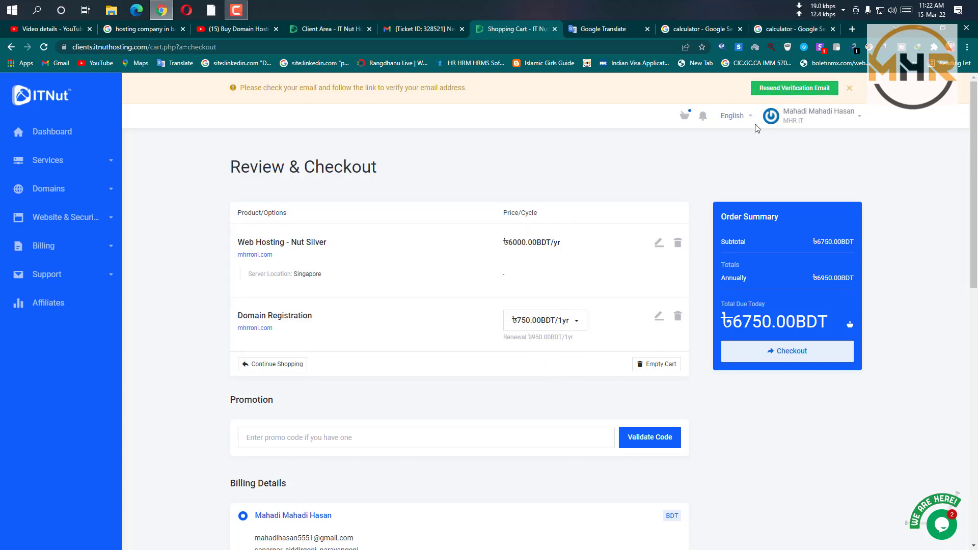
click(719, 30)
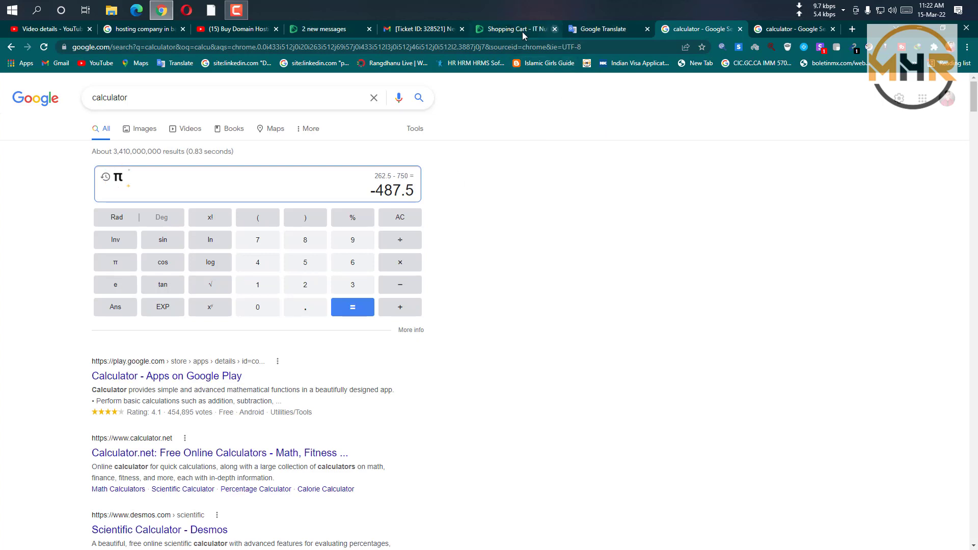
click(497, 30)
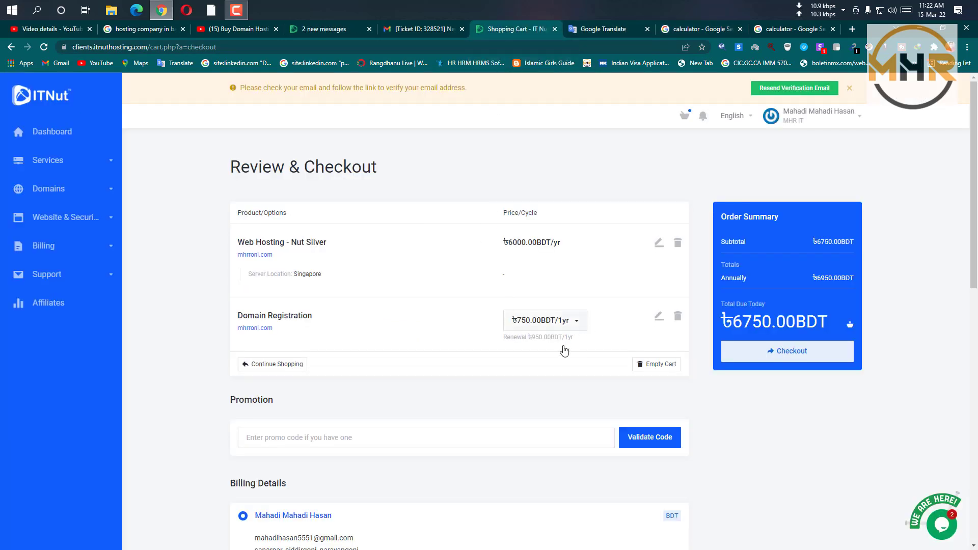
Apply the promo code Nut35 to the hosting and domain order.
scroll(504, 379, down, 3)
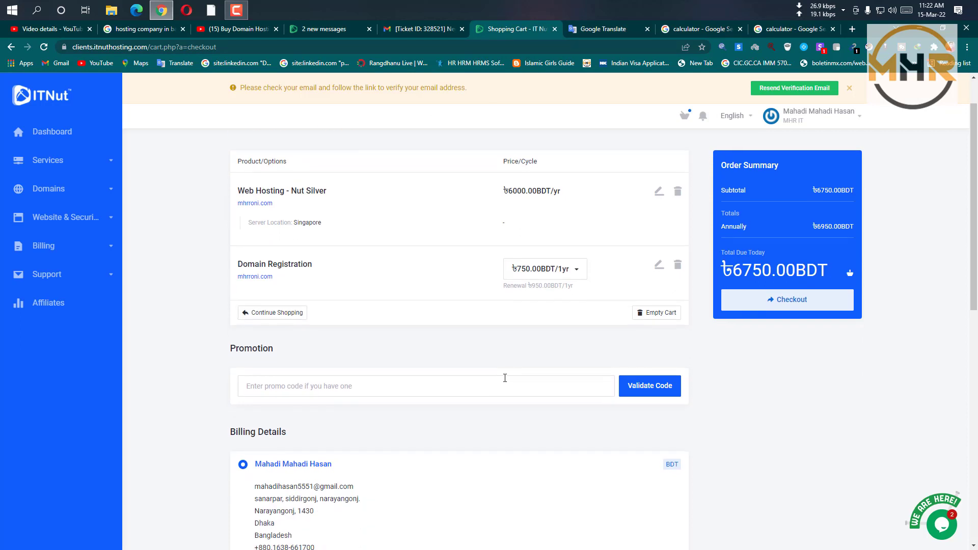
click(320, 287)
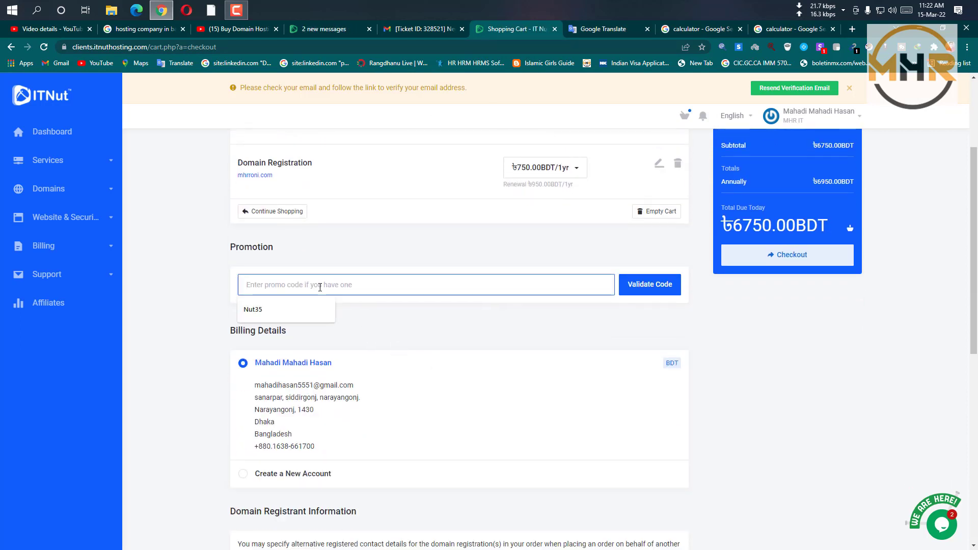
click(297, 309)
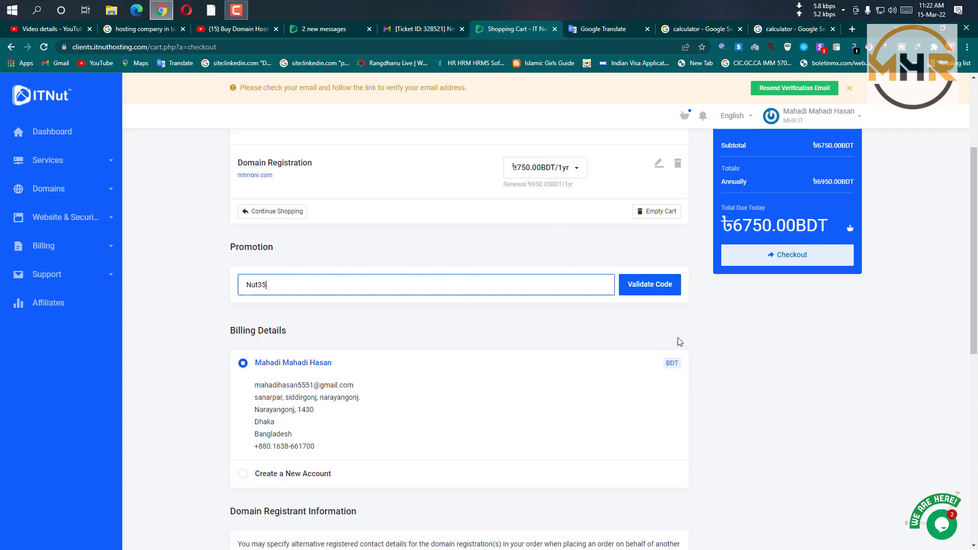
click(661, 291)
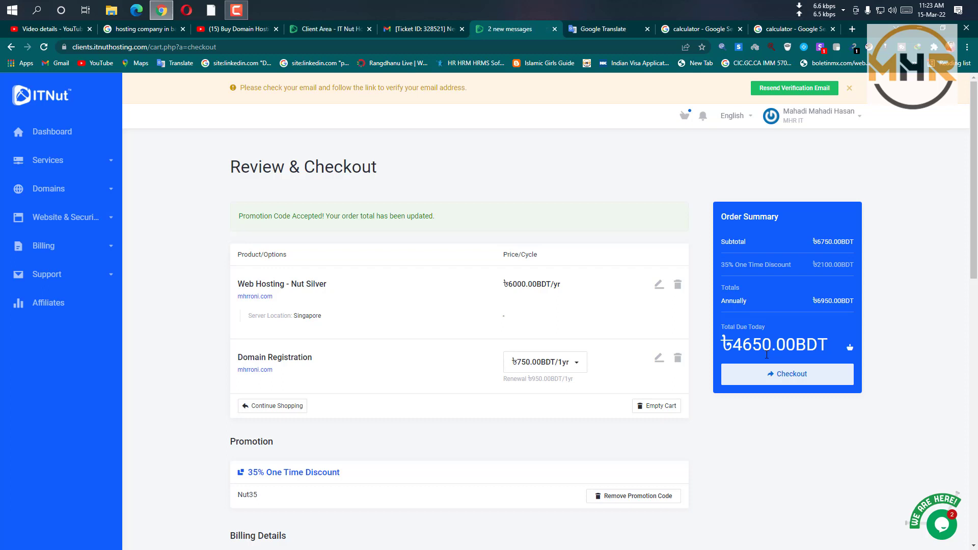
Review the checkout page's order items, promotion, billing details and order summary.
scroll(427, 227, down, 2)
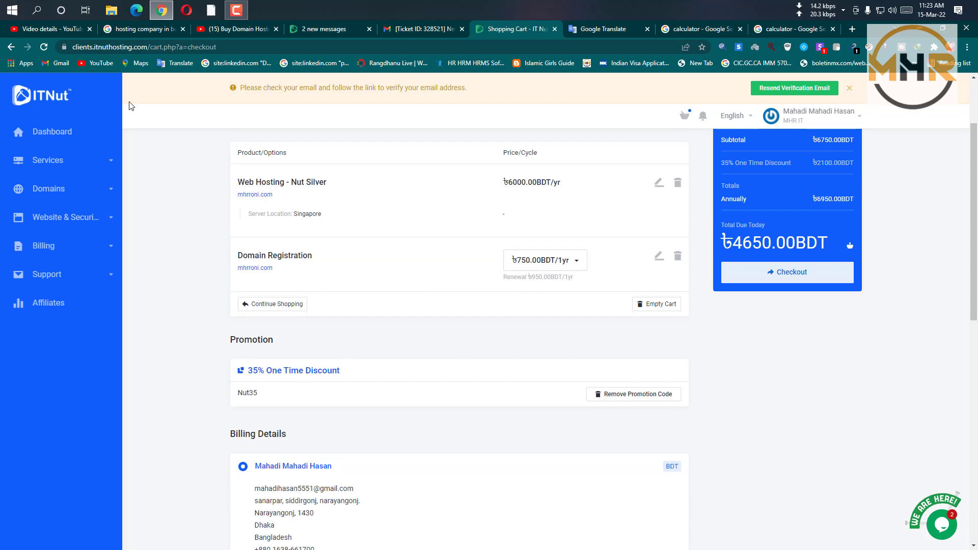
scroll(958, 331, down, 9)
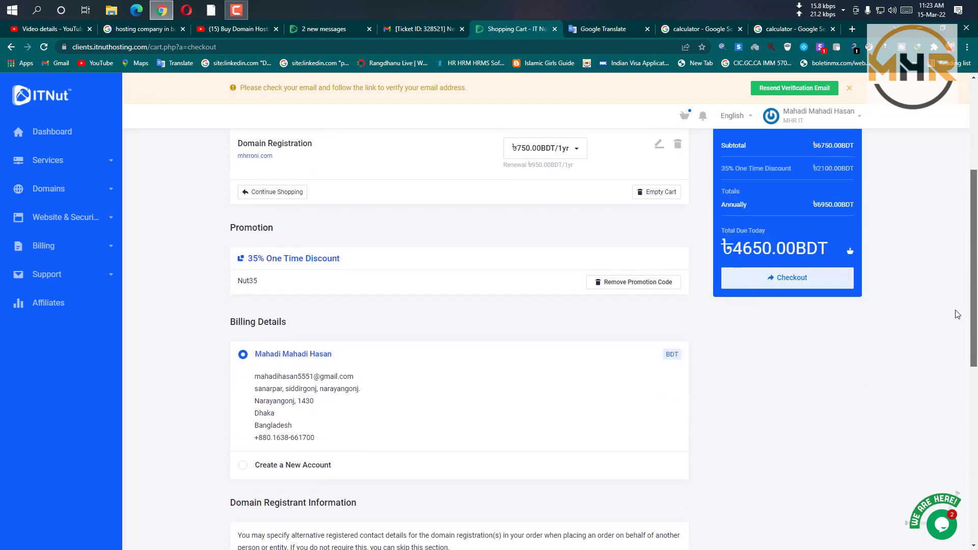
scroll(964, 400, up, 10)
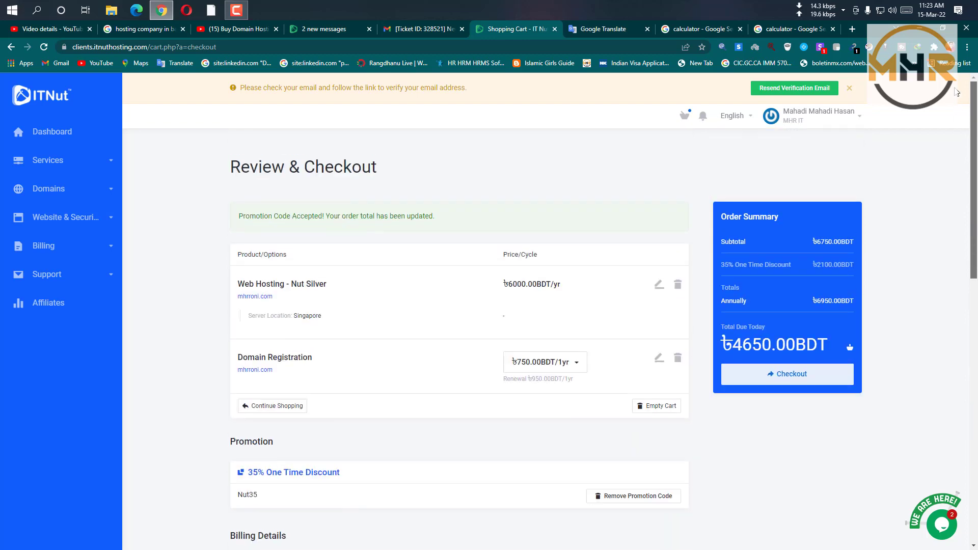